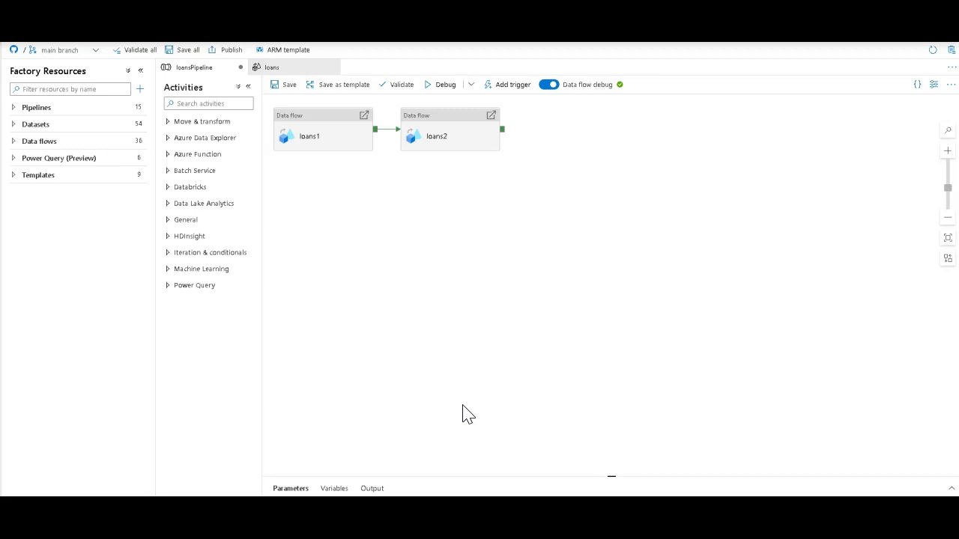
Compare the Azure IR and compute settings of the loans1 and loans2 data flow activities in loansPipeline.
left_click(337, 133)
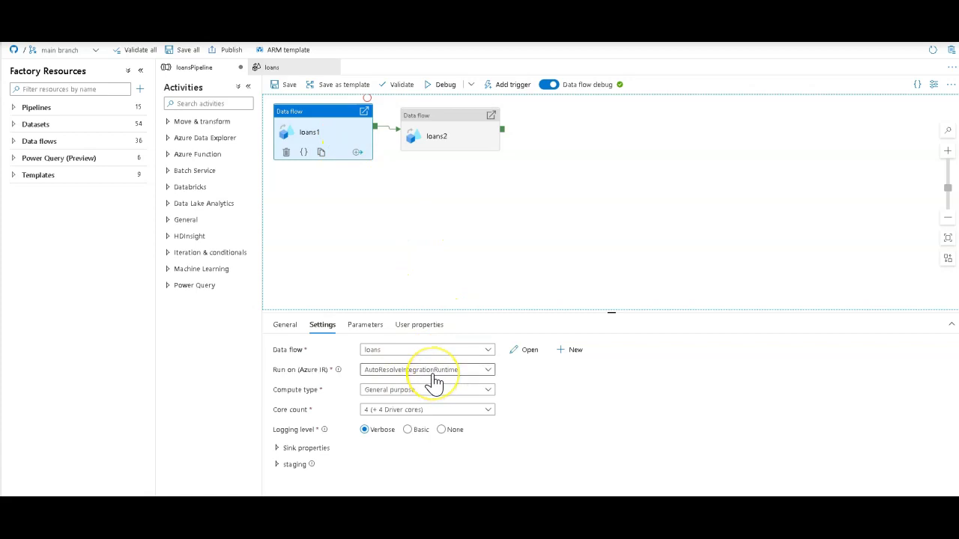
left_click(448, 135)
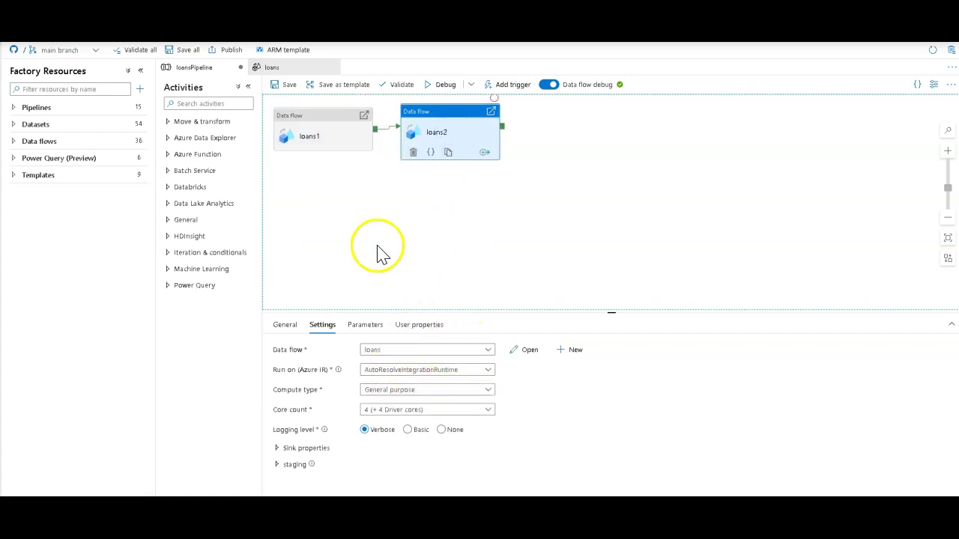
left_click(331, 140)
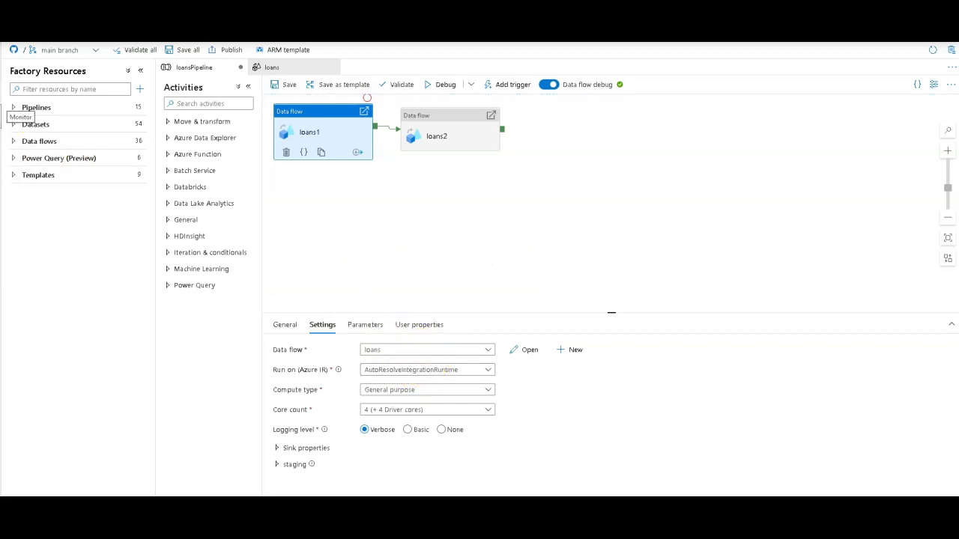
In monitoring, open the loansPipeline run started at 1:51:39 PM and examine the loans1 activity's cluster startup time.
left_click(11, 114)
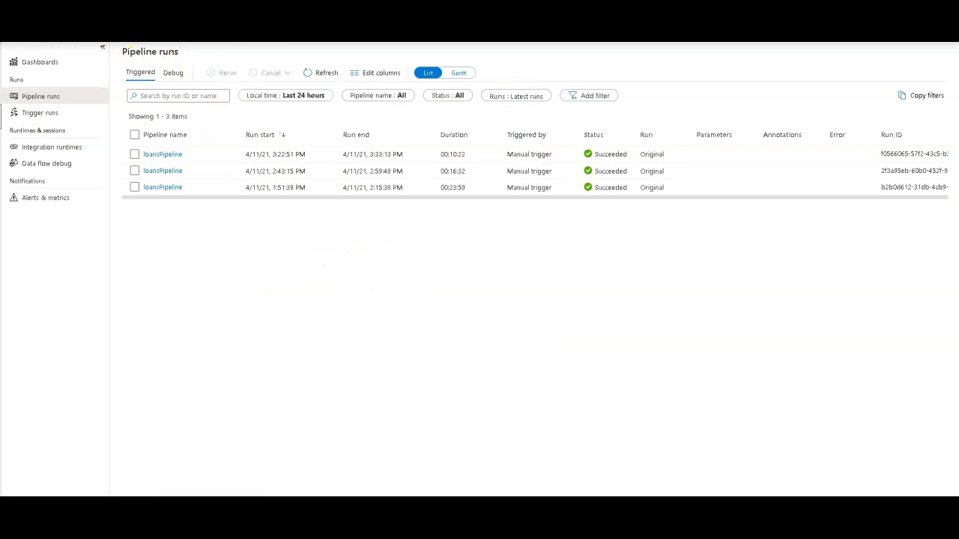
mouse_move(128, 175)
left_mouse_down()
mouse_move(118, 178)
mouse_move(143, 197)
mouse_move(304, 205)
mouse_move(452, 203)
mouse_move(479, 188)
mouse_move(397, 175)
mouse_move(140, 177)
left_mouse_up()
left_click(165, 188)
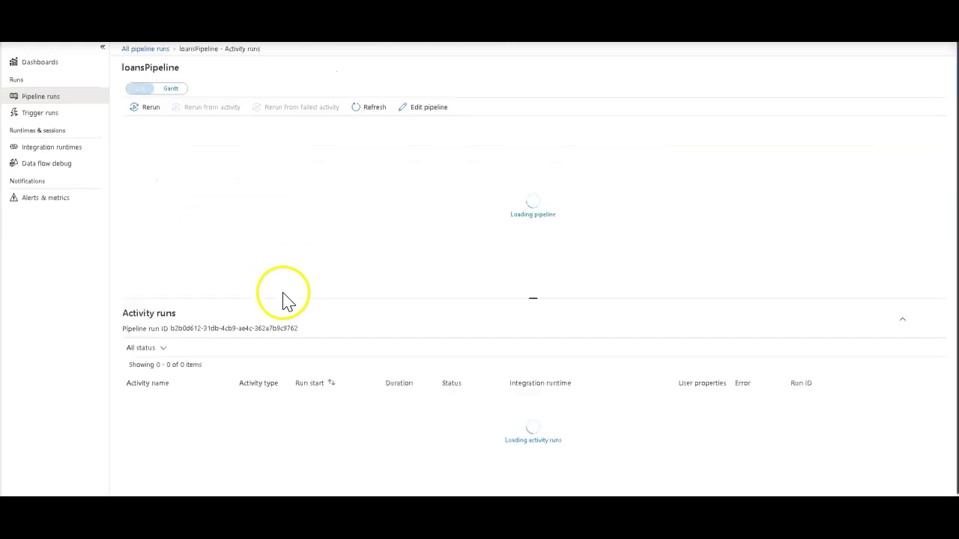
mouse_move(199, 406)
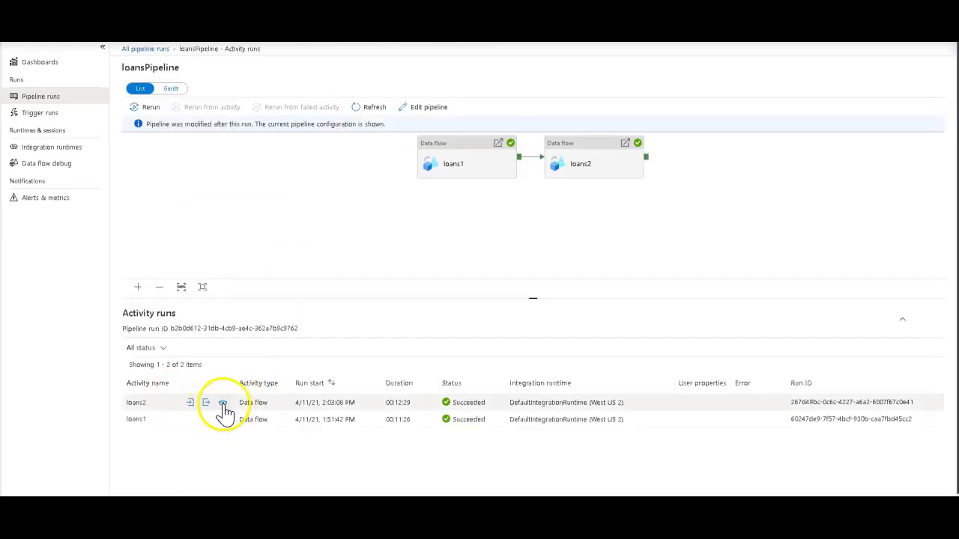
left_click(223, 422)
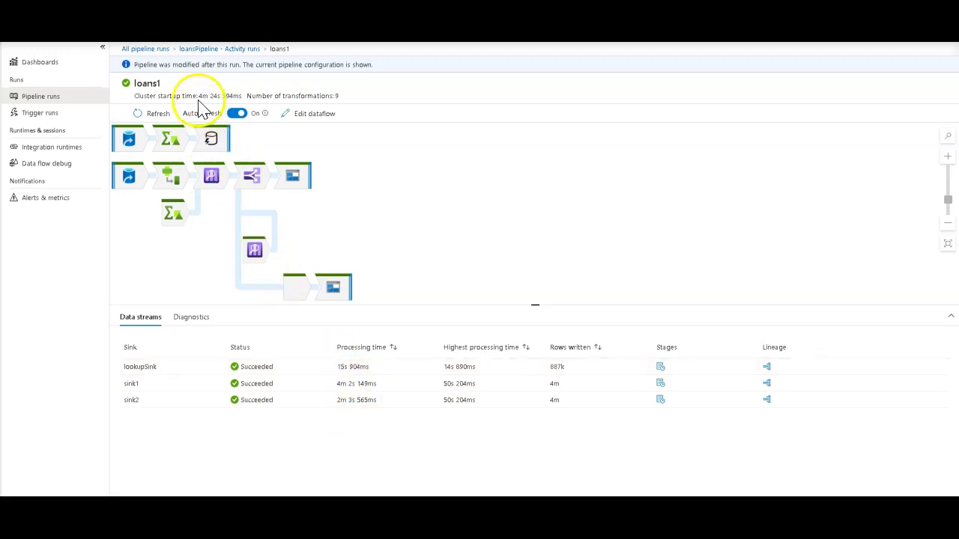
left_click_drag(198, 96, 222, 96)
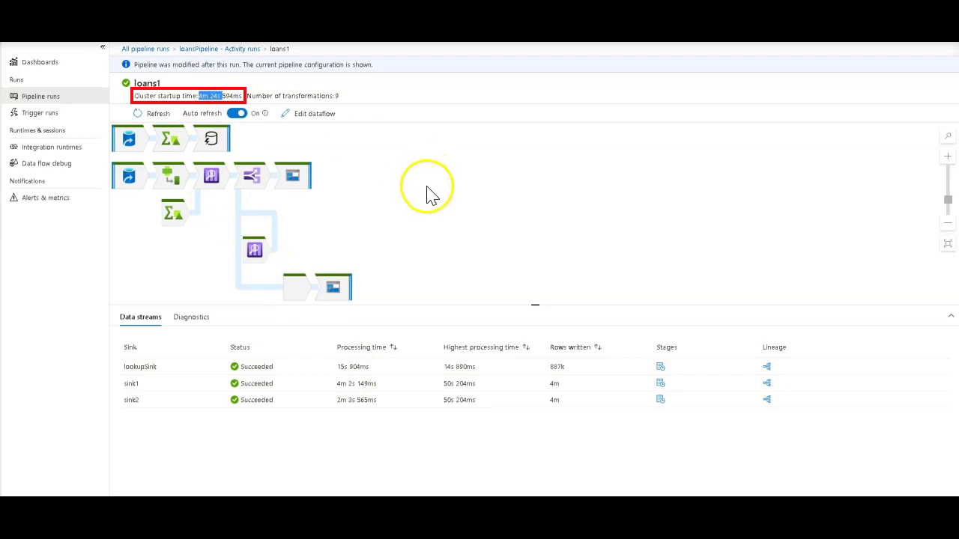
Examine the cluster startup time of the loans2 activity in the same run and return to all pipeline runs.
left_click(150, 56)
left_click(213, 48)
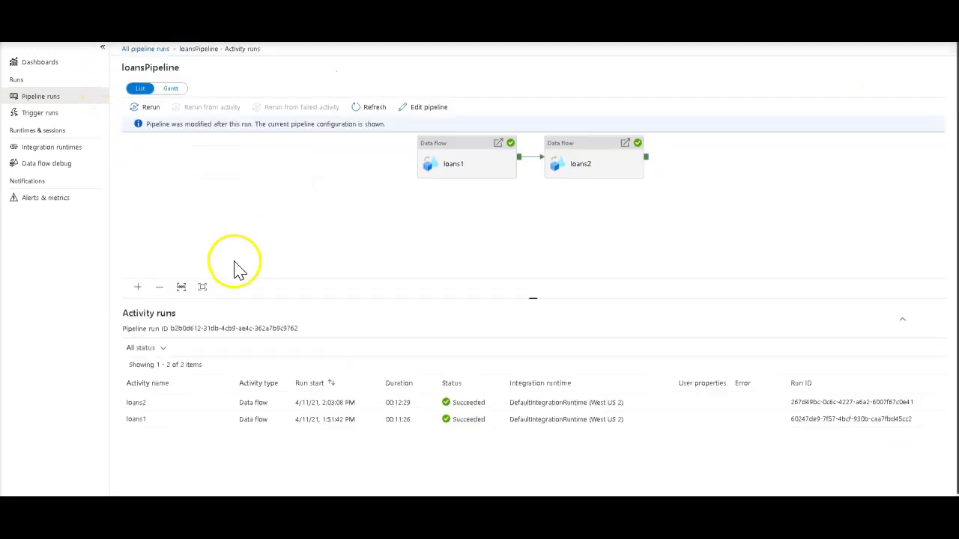
left_click(223, 402)
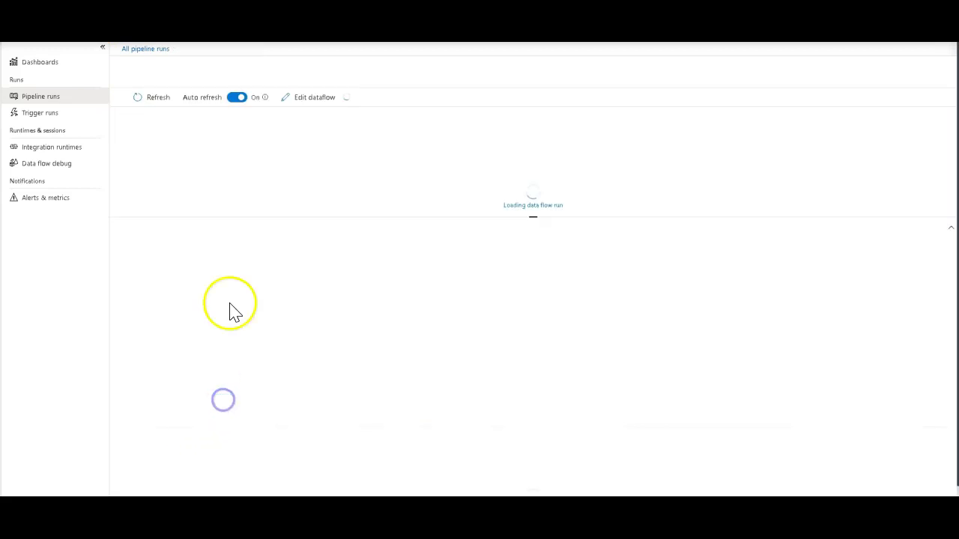
left_click_drag(202, 94, 238, 96)
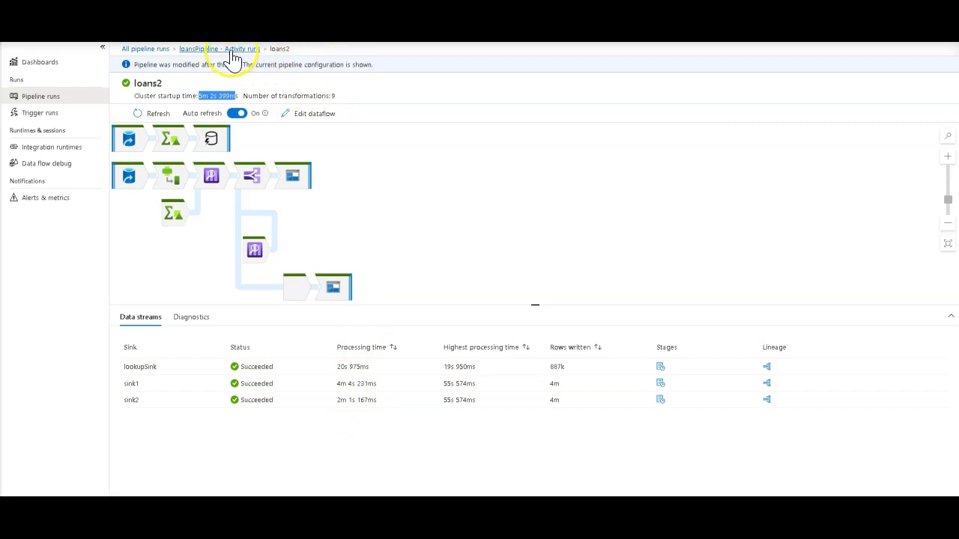
left_click(232, 50)
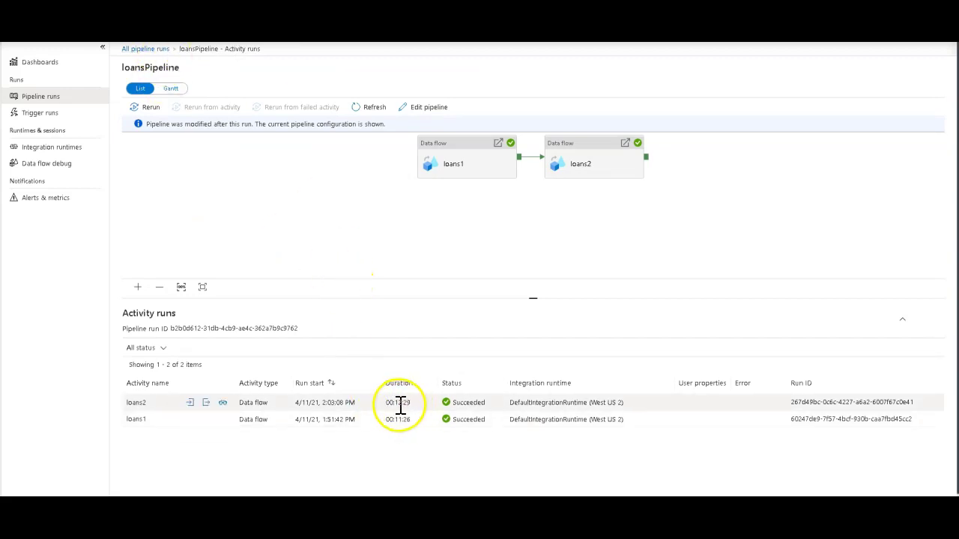
left_click(135, 49)
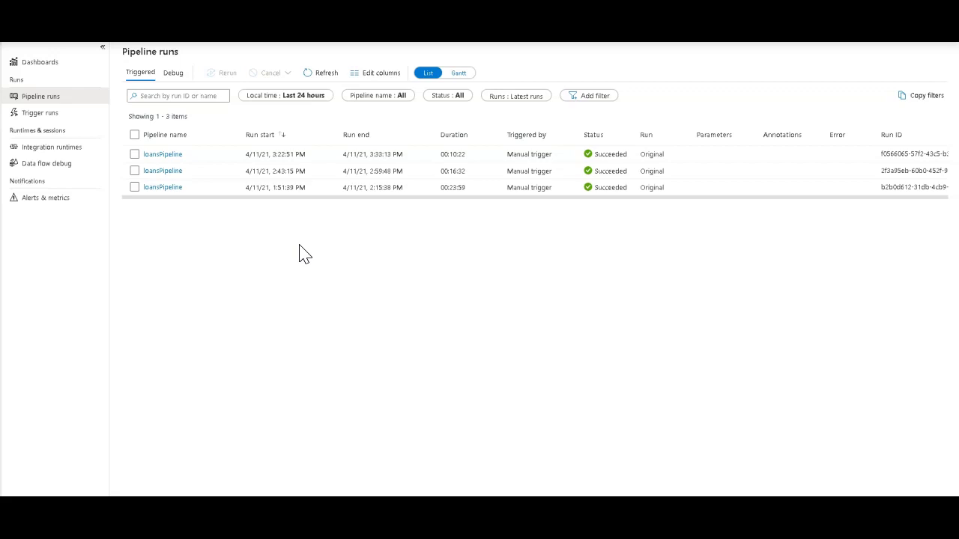
Review the data flow run time settings of AutoResolveIntegrationRuntime among the factory's managed integration runtimes, and close its details.
left_click(45, 155)
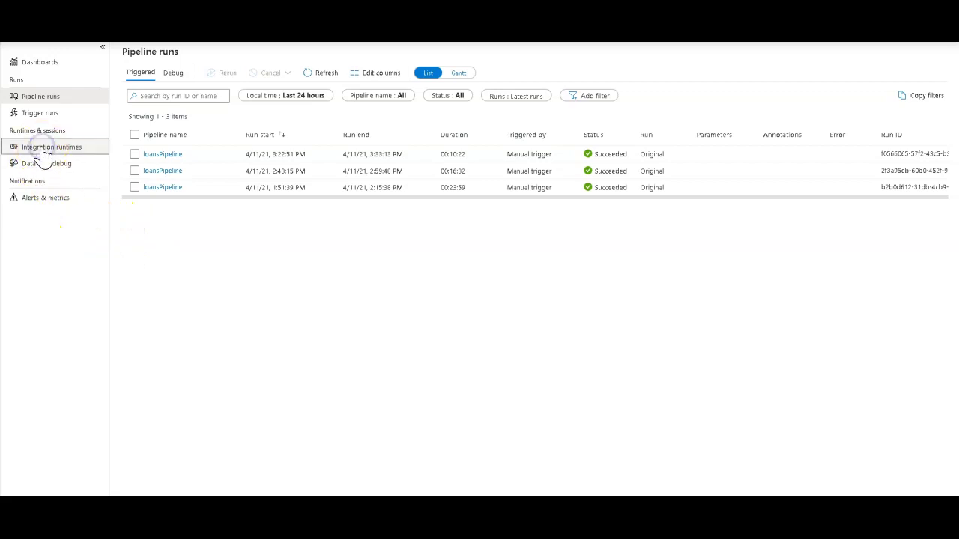
left_click(9, 147)
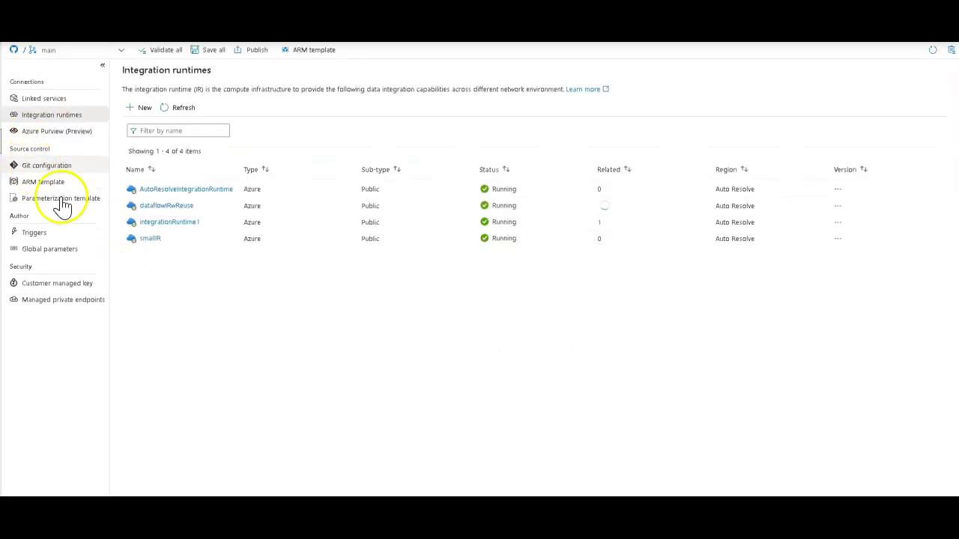
left_click(51, 118)
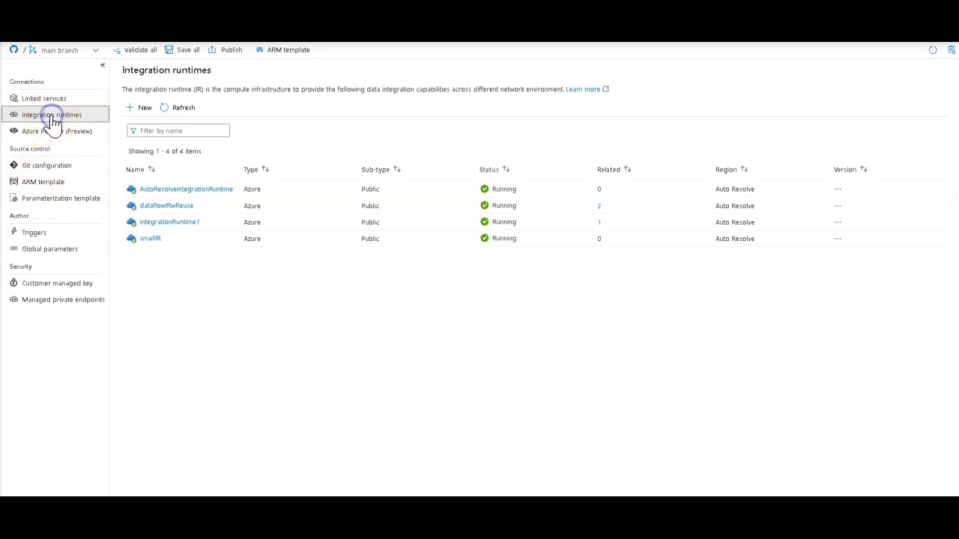
left_click(160, 190)
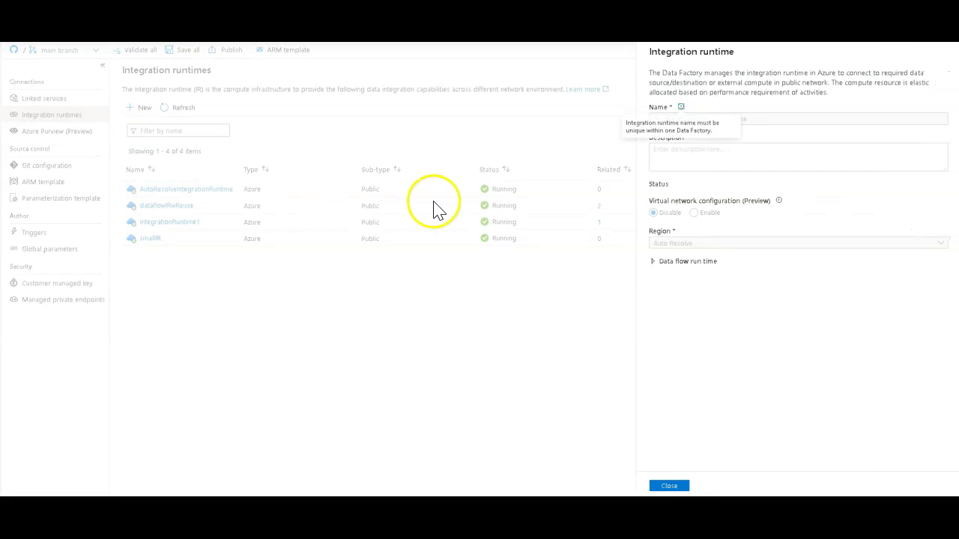
left_click(670, 264)
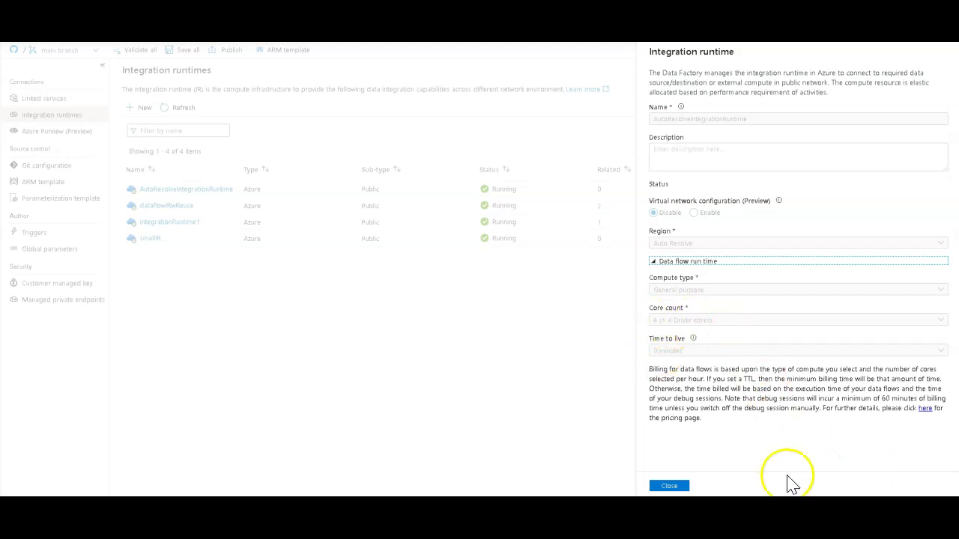
left_click(669, 487)
left_click(435, 290)
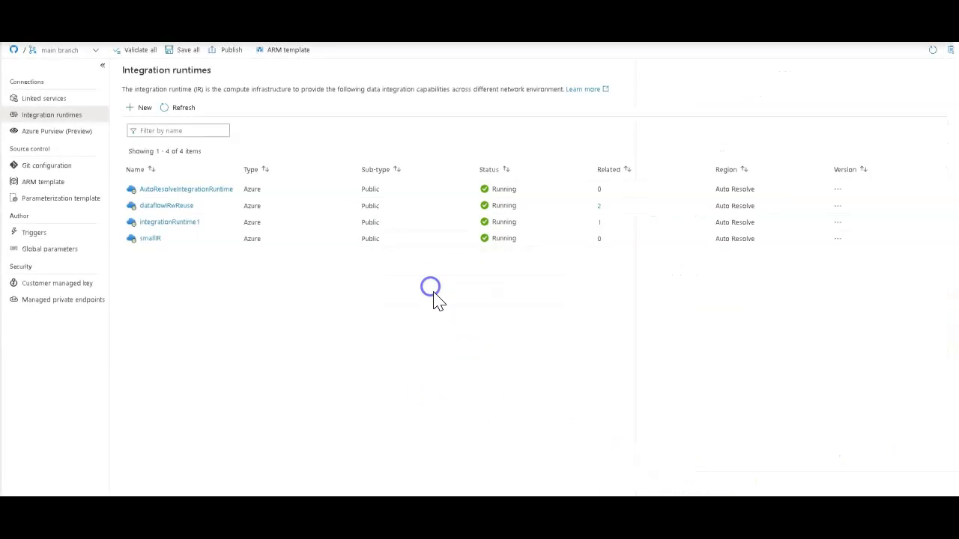
Review the compute, time to live and quick re-use settings of the dataflowIRwReuse integration runtime without changing them.
mouse_move(156, 215)
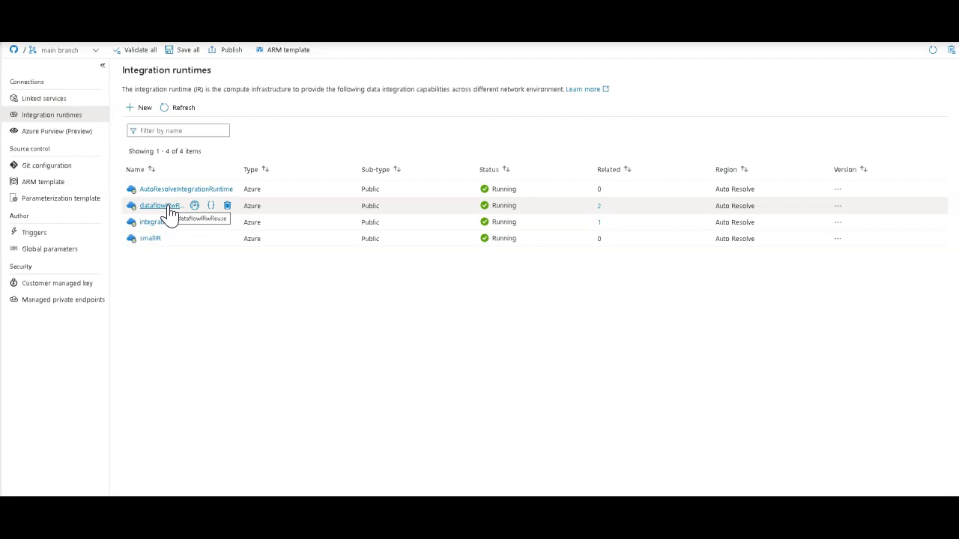
left_click(163, 207)
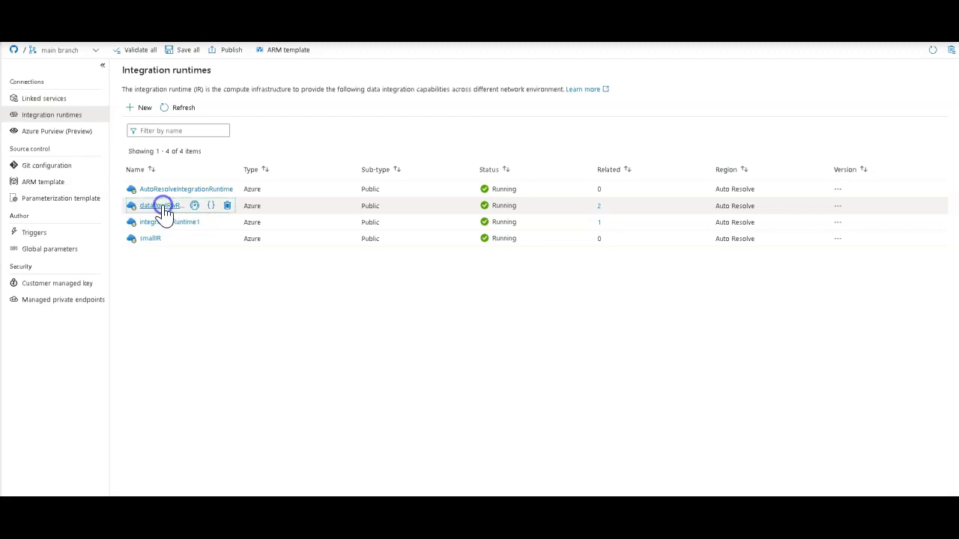
left_click(667, 272)
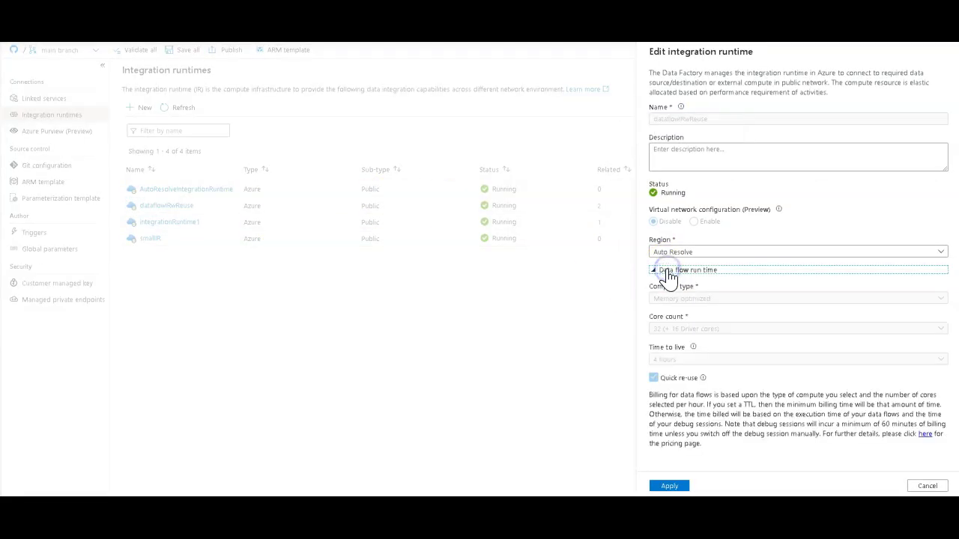
mouse_move(693, 348)
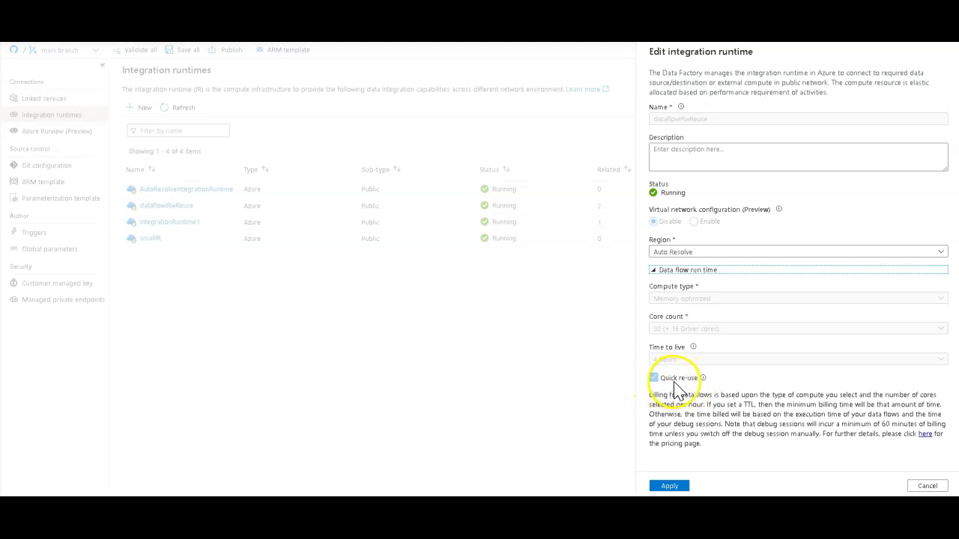
left_click(926, 486)
Try setting up a new Azure integration runtime with Quick re-use enabled under its data flow run time, and discard the setup.
left_click(143, 109)
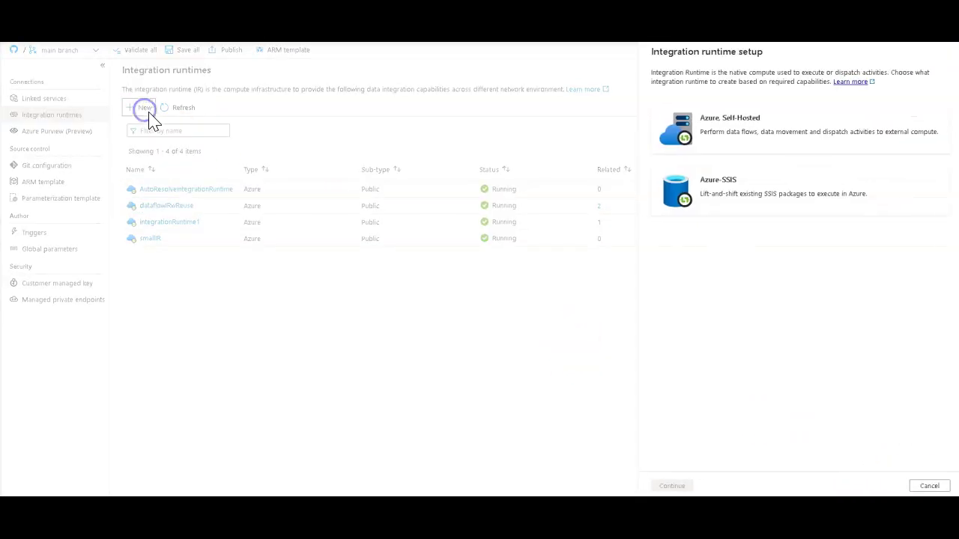
left_click(730, 136)
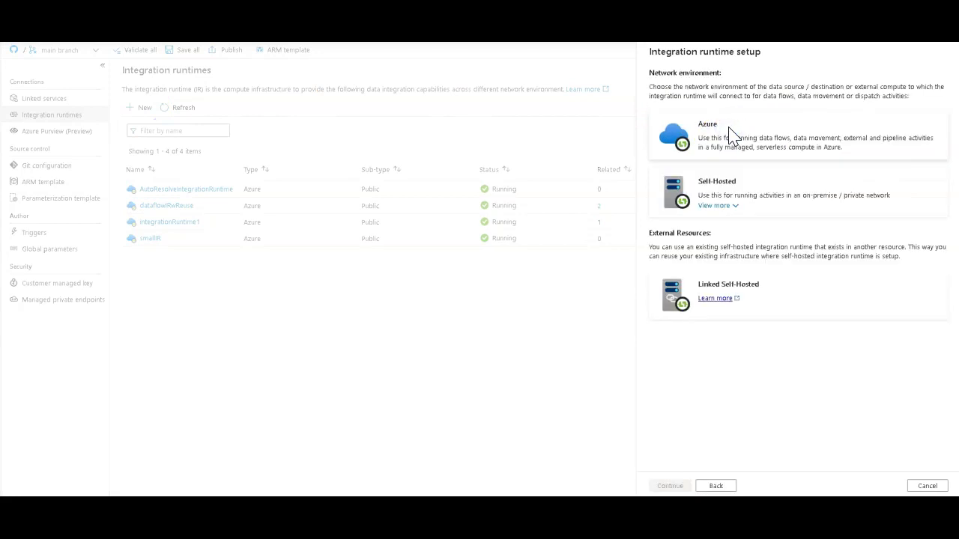
left_click(730, 137)
left_click(678, 314)
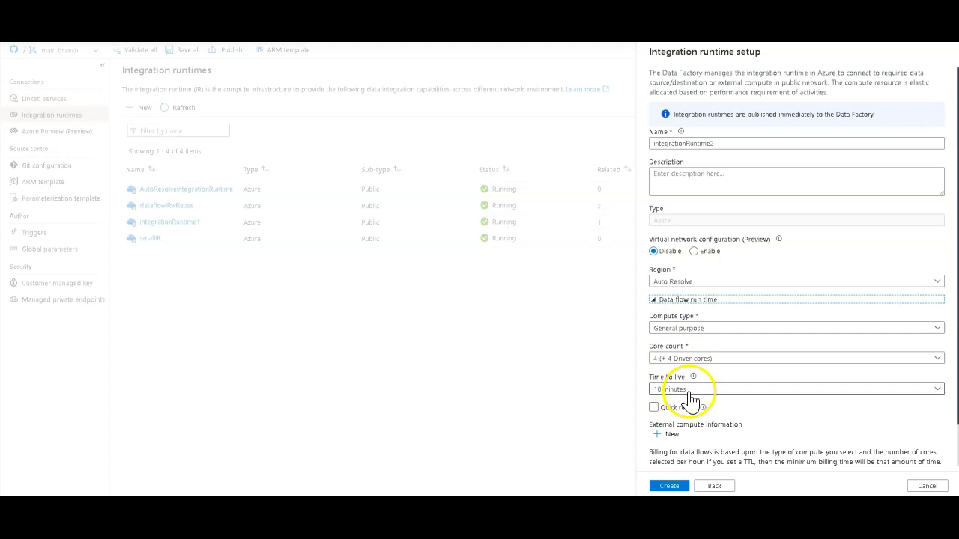
left_click(653, 406)
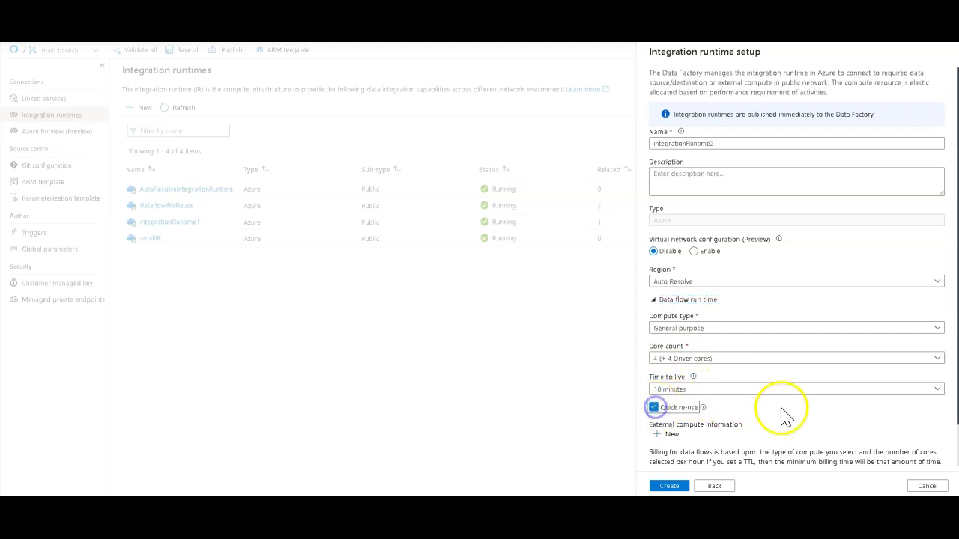
mouse_move(704, 413)
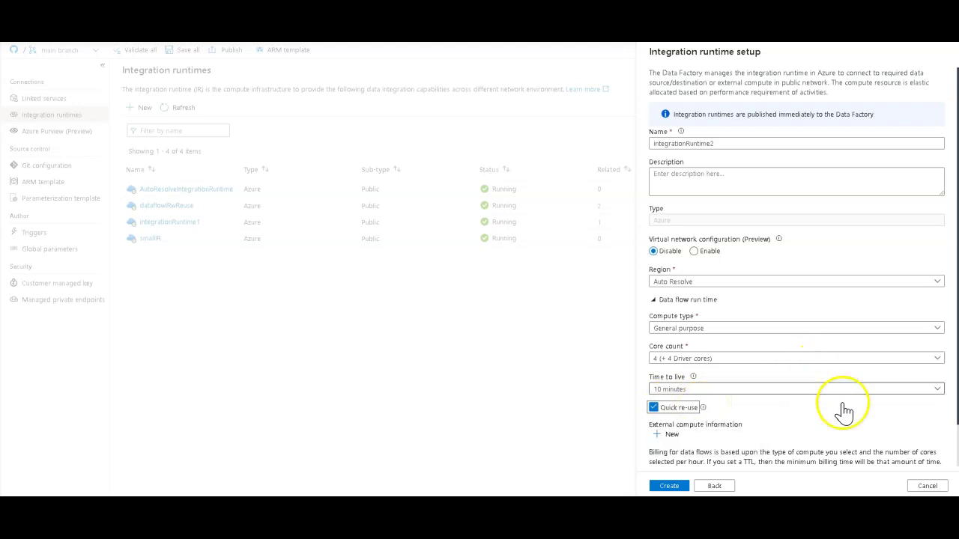
left_click(926, 487)
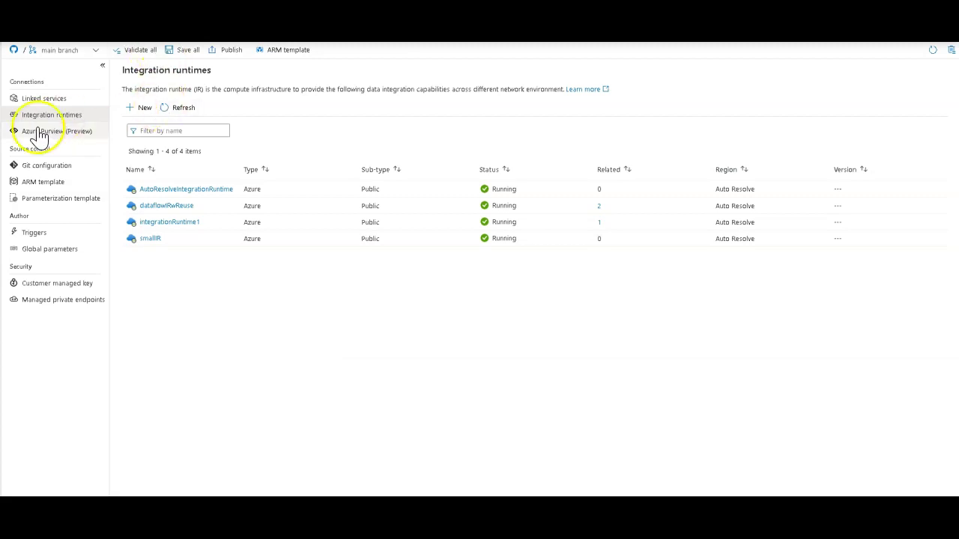
In monitoring, examine the loans1 cluster startup time for the loansPipeline run started at 2:43:15 PM, and return to all pipeline runs.
left_click(1, 116)
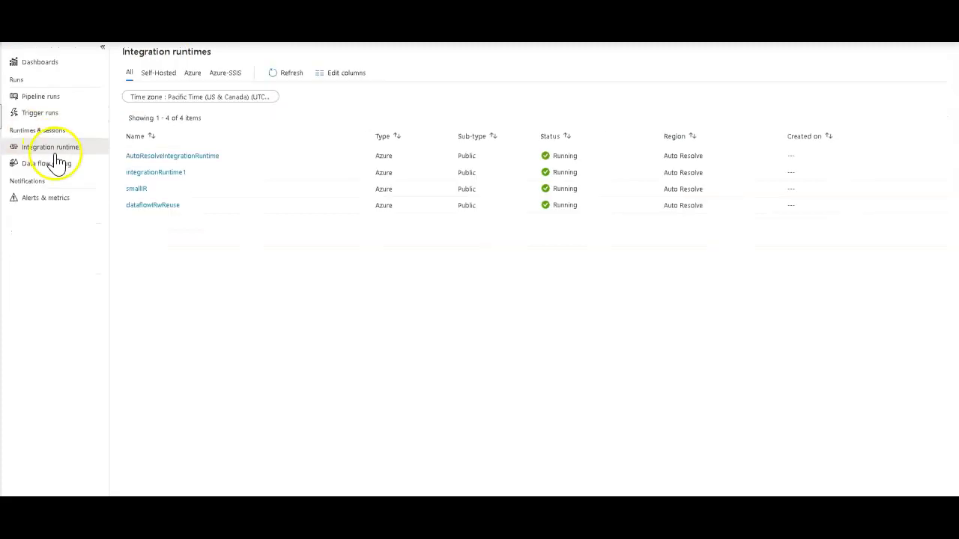
left_click(40, 97)
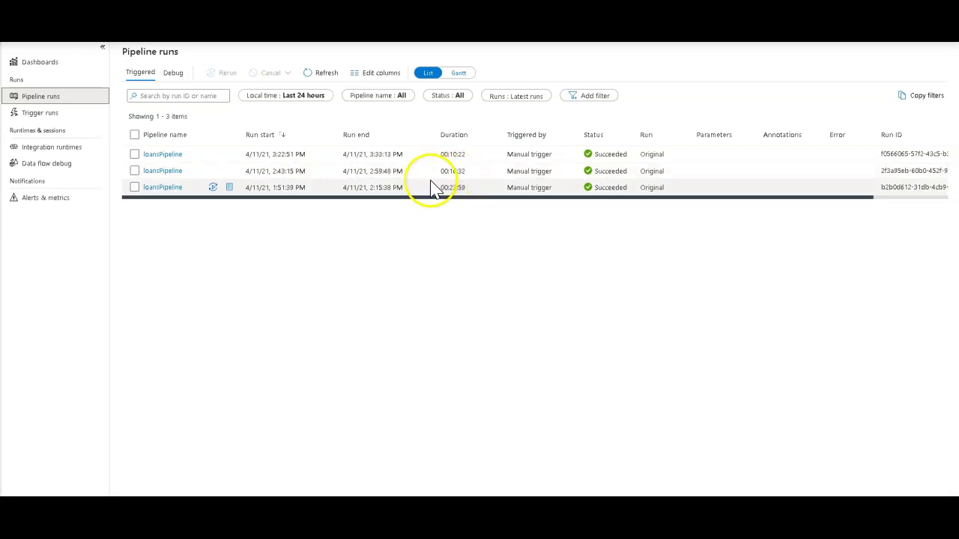
left_click(162, 172)
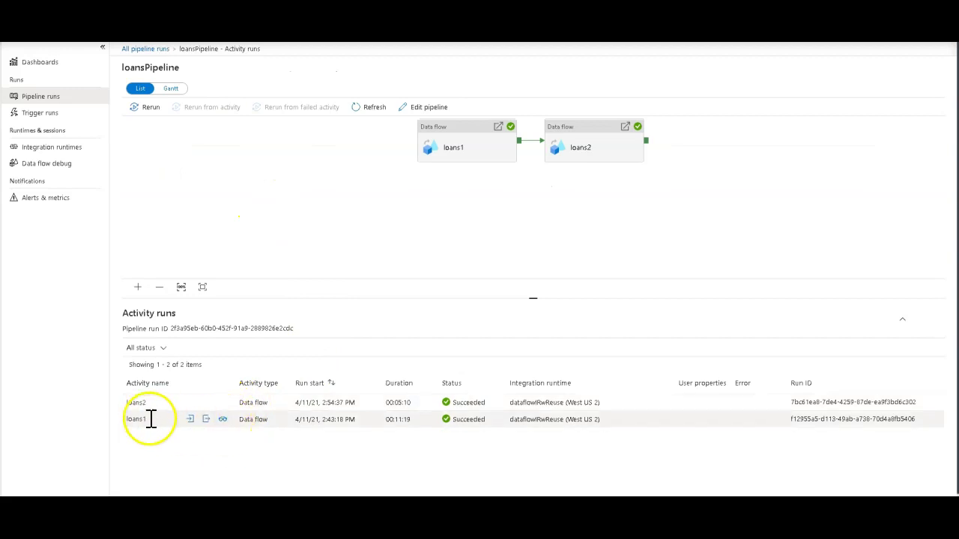
left_click(222, 419)
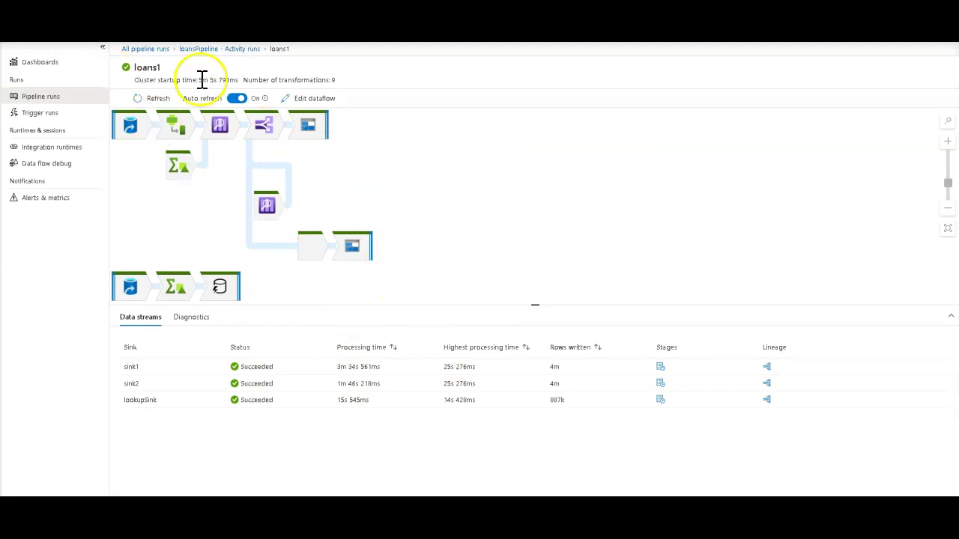
left_click_drag(199, 80, 241, 84)
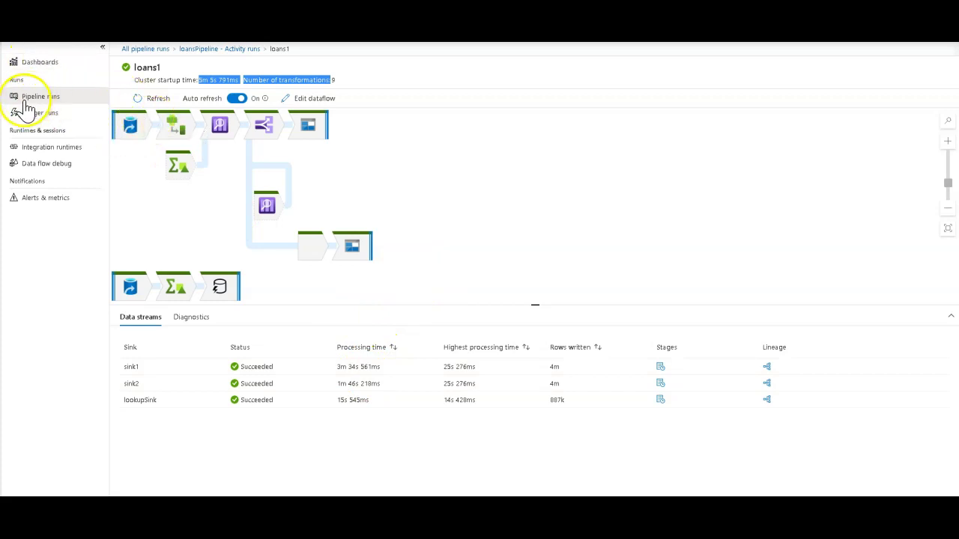
left_click(157, 49)
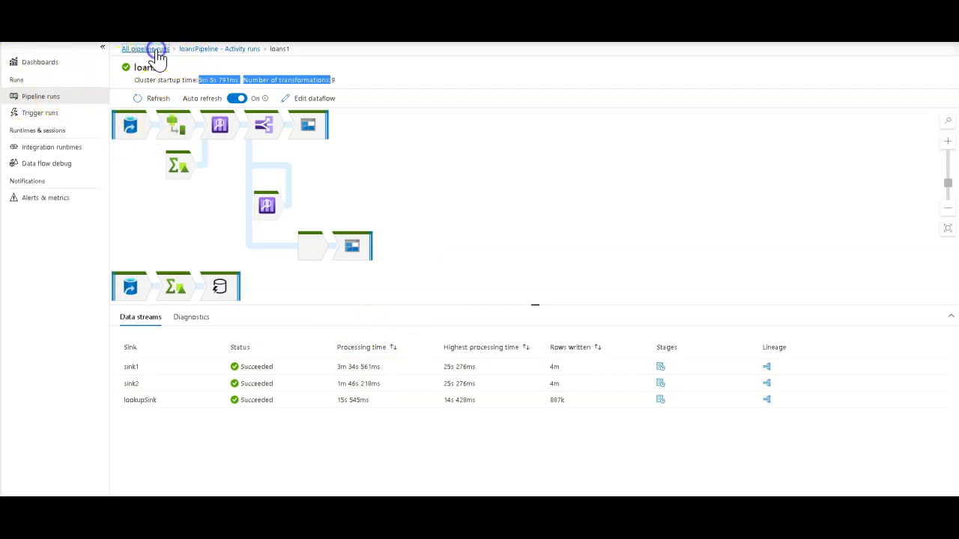
Examine the loans2 cluster startup time for the loansPipeline run started at 2:43:15 PM, and return to all pipeline runs.
left_click(172, 171)
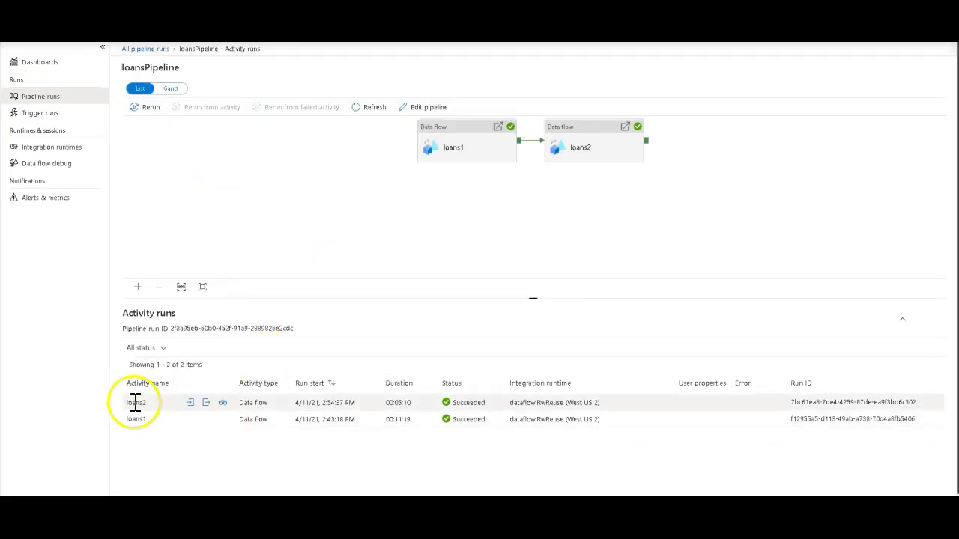
left_click(223, 403)
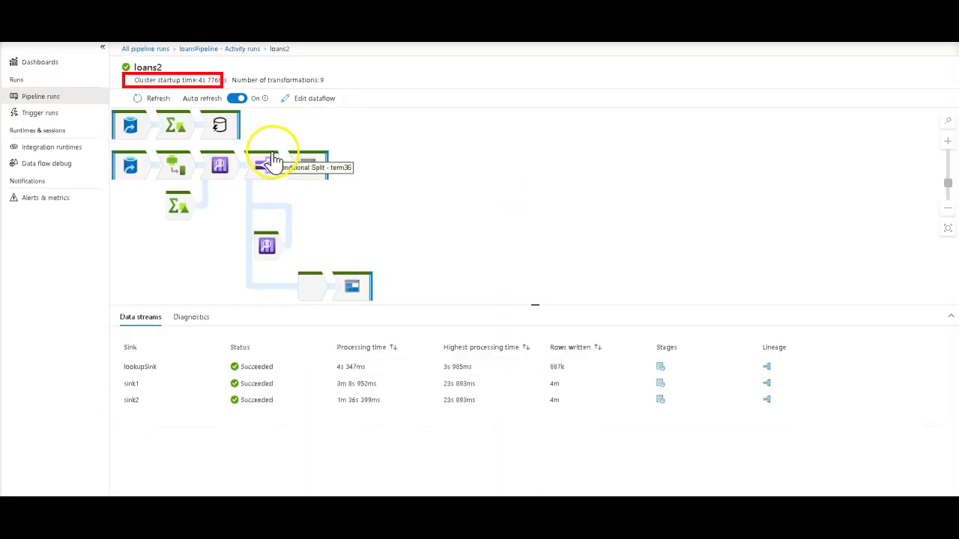
double_click(202, 81)
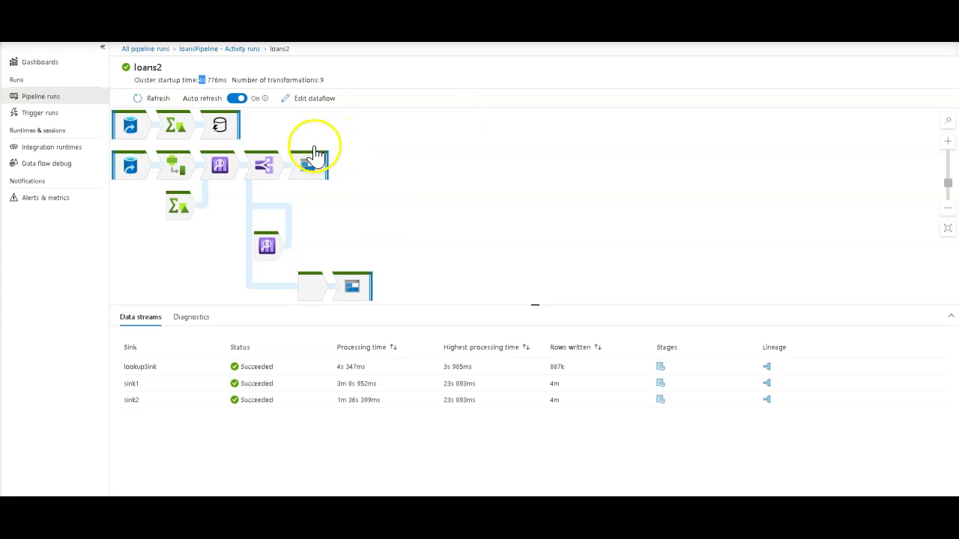
left_click(198, 49)
left_click(145, 49)
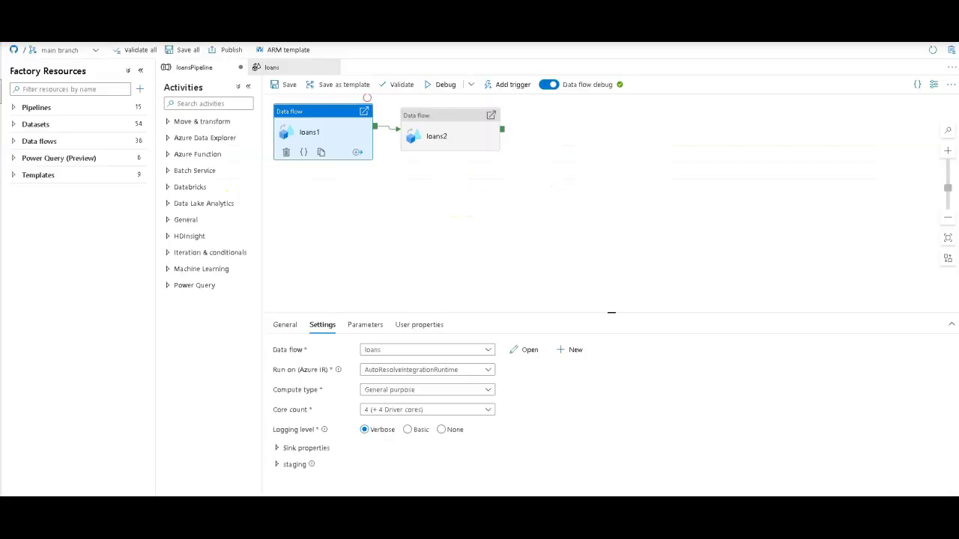
In loansPipeline, set both the loans1 and loans2 data flow activities to run on the dataflowIRwReuse integration runtime.
left_click(344, 136)
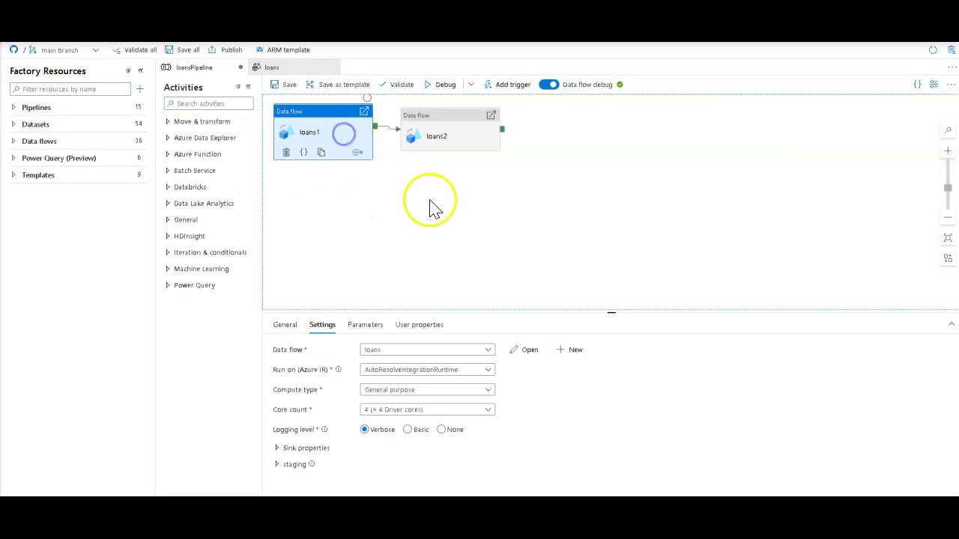
left_click(474, 375)
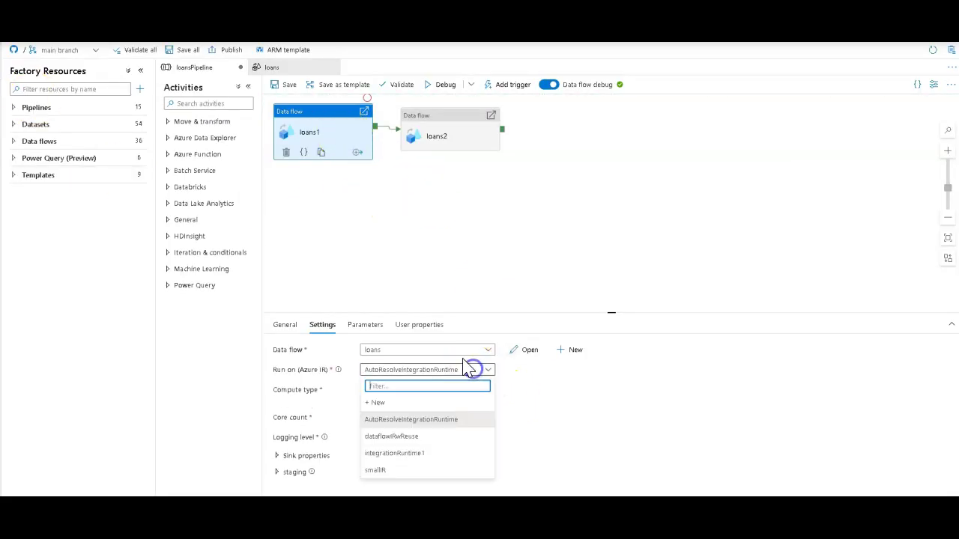
left_click(403, 437)
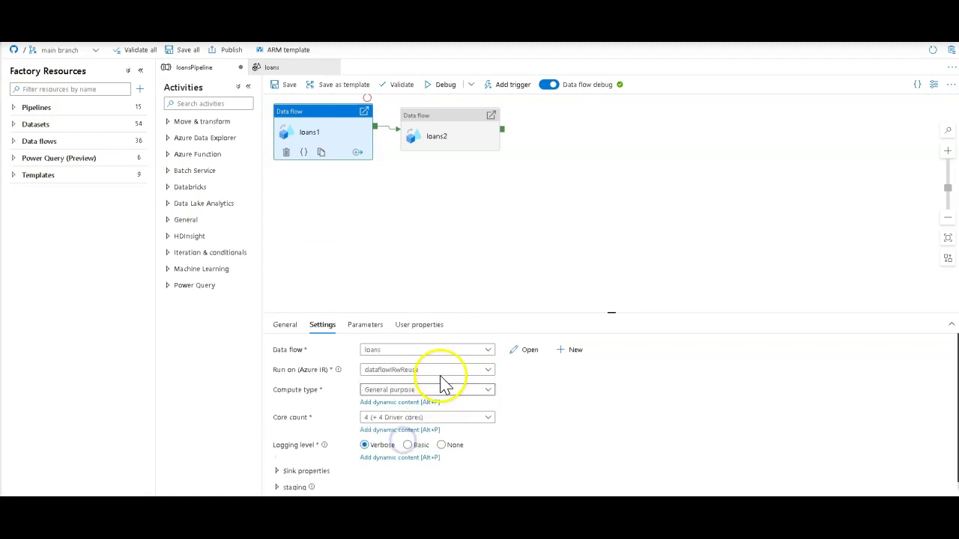
left_click(443, 143)
left_click(420, 370)
left_click(391, 441)
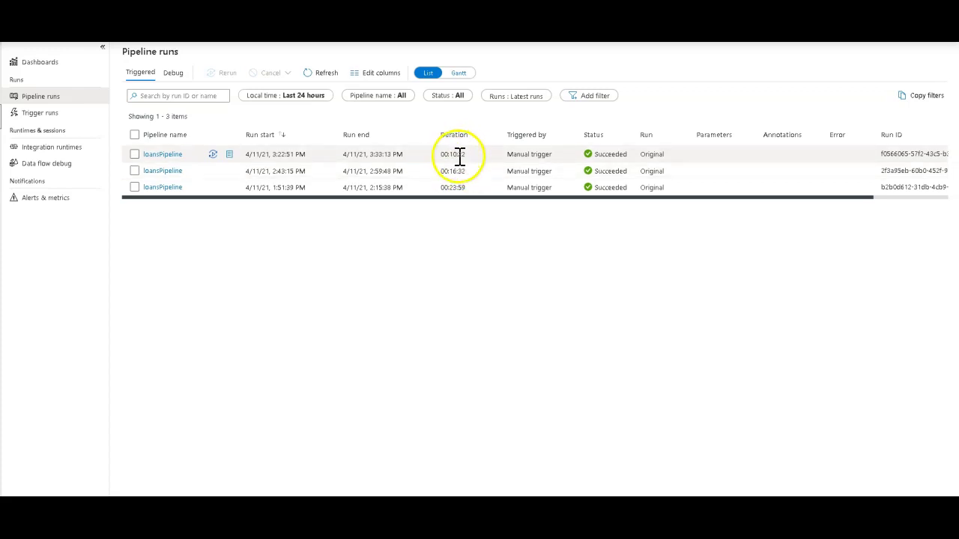
Examine the loans1 cluster startup time for the loansPipeline run started at 3:22:51 PM, and return to its activity runs.
left_click(163, 154)
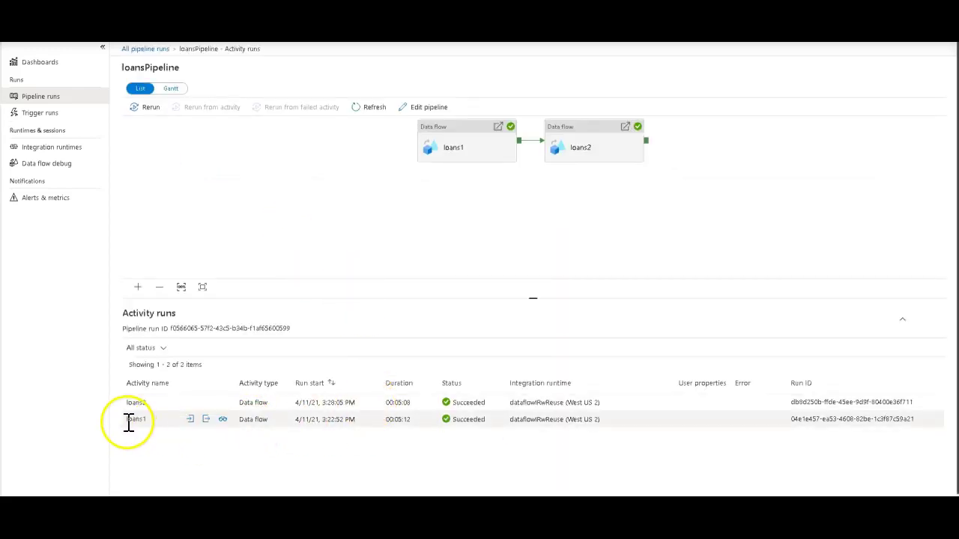
left_click(222, 419)
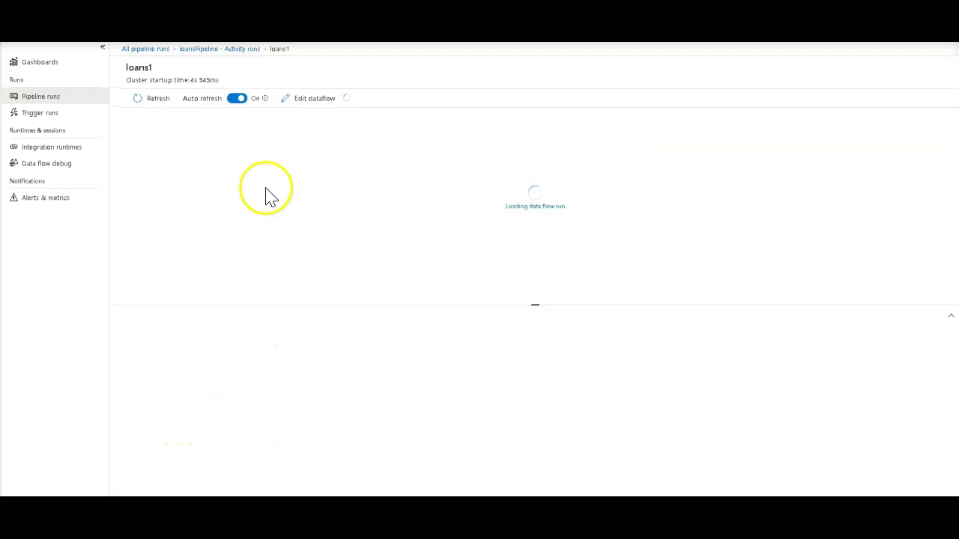
left_click_drag(198, 81, 207, 80)
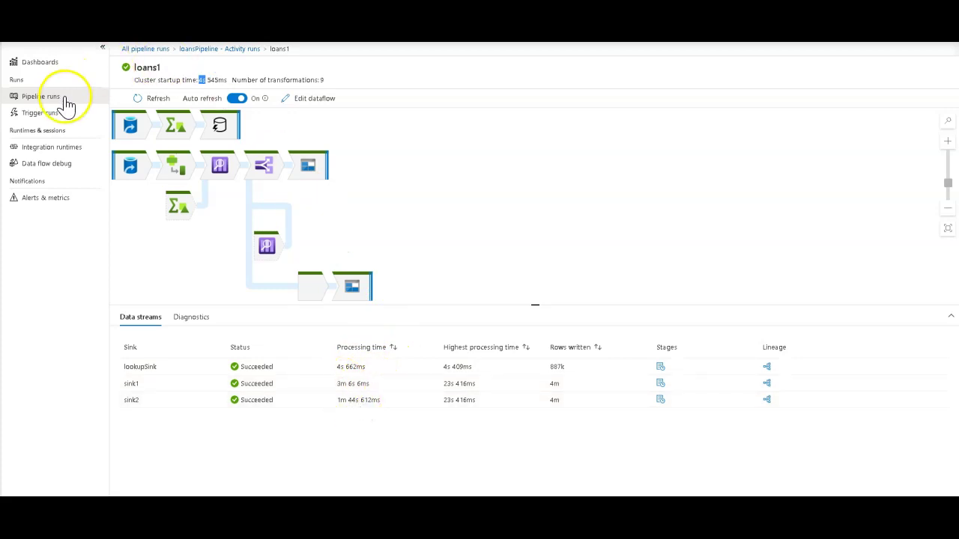
left_click(206, 50)
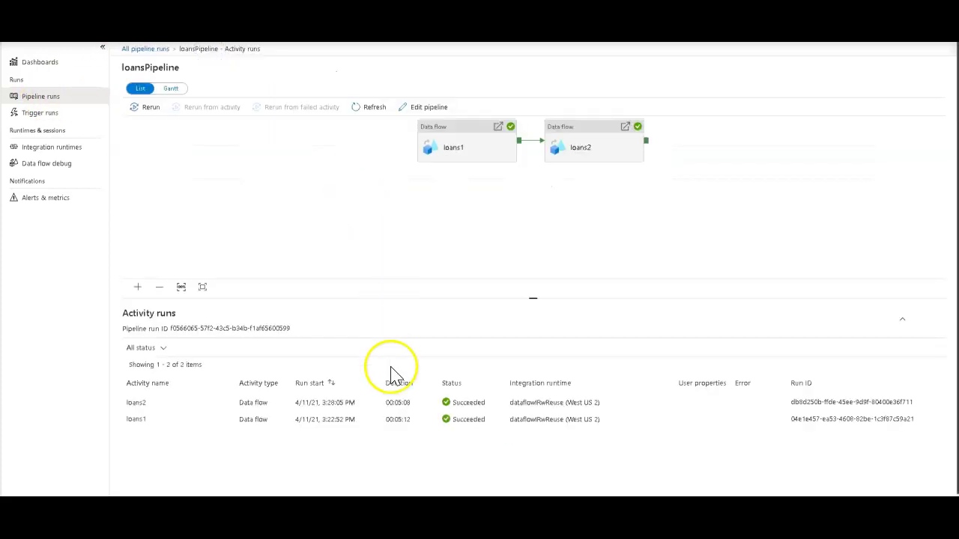
Examine the loans2 cluster startup time in the same loansPipeline run, and return to all pipeline runs.
left_click(223, 403)
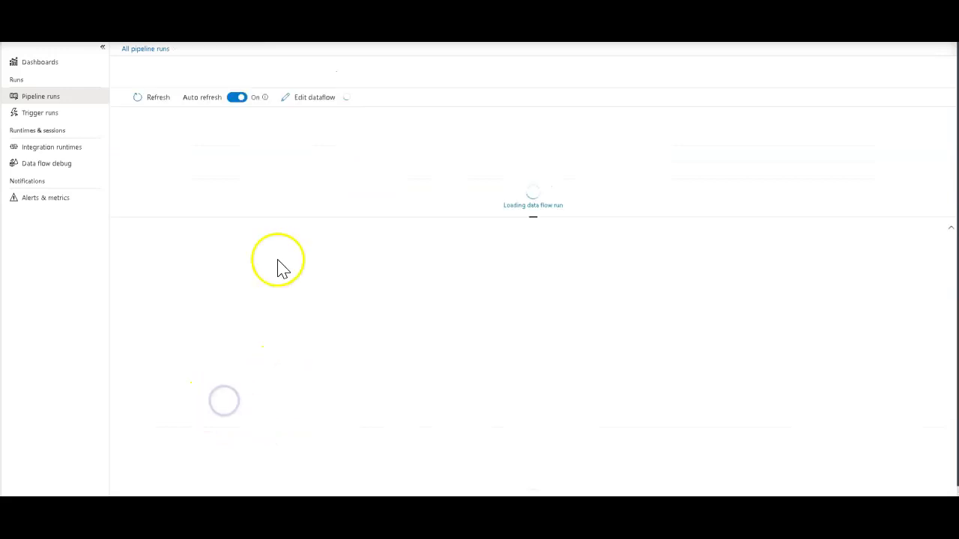
left_click_drag(199, 81, 200, 82)
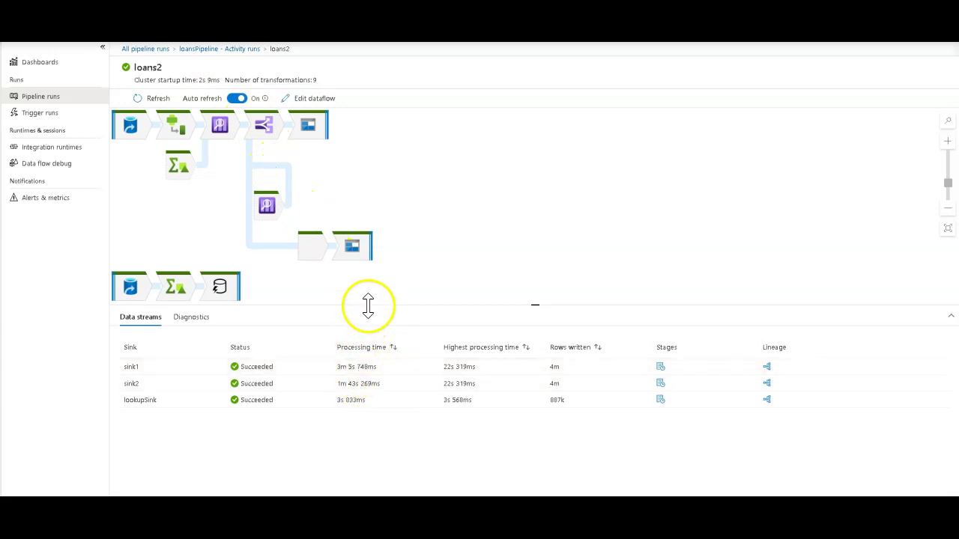
left_click(212, 49)
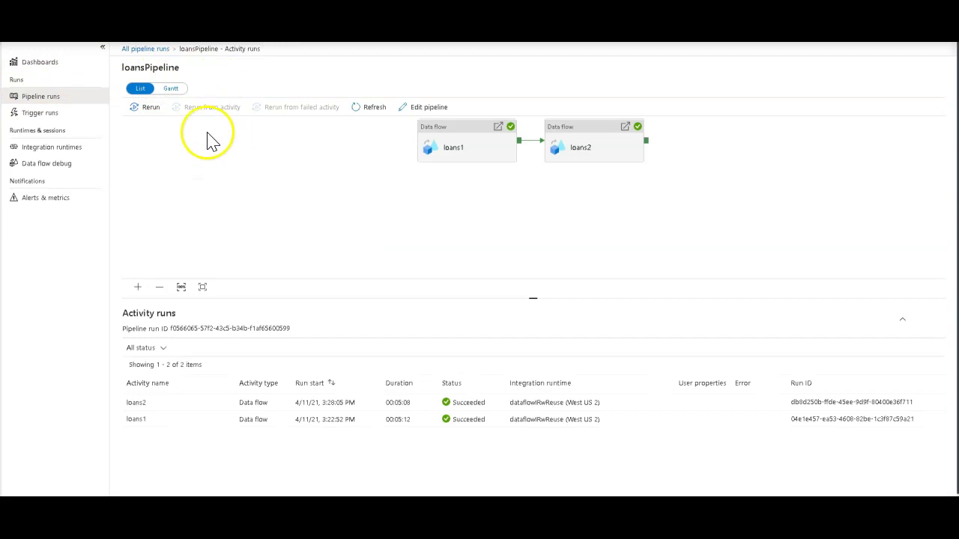
left_click(144, 49)
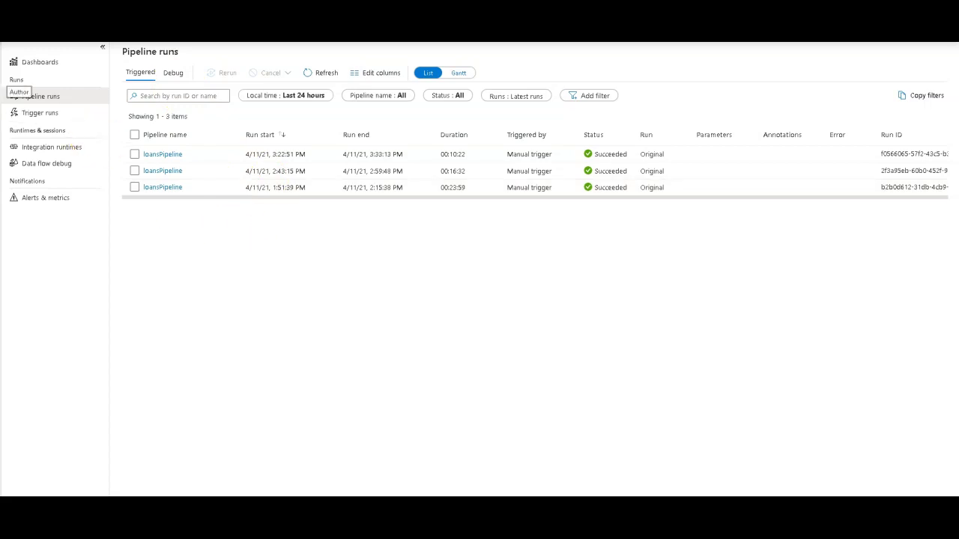
Back in the loansPipeline editor, enable Run in parallel in the sink properties of the loans1 activity.
left_click(1, 92)
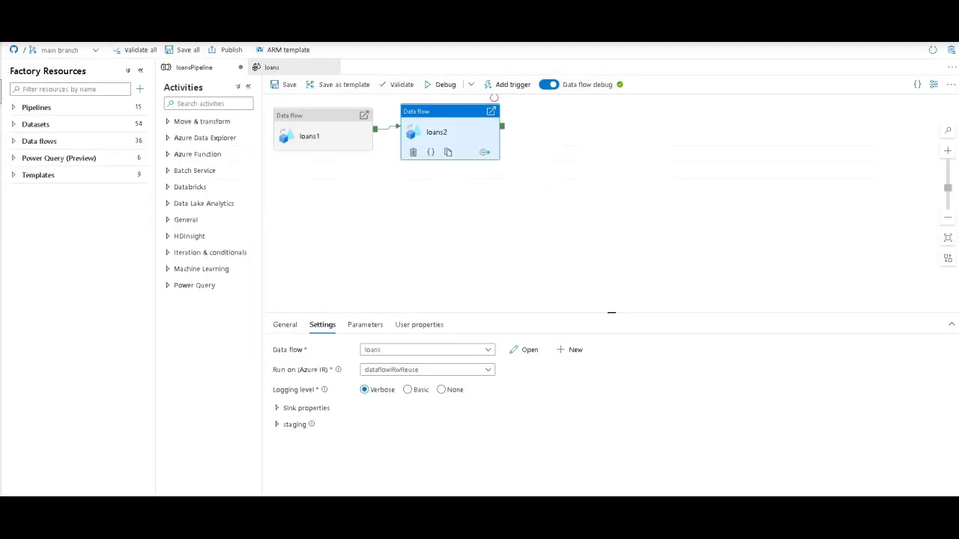
left_click(319, 144)
left_click(299, 409)
left_click(364, 425)
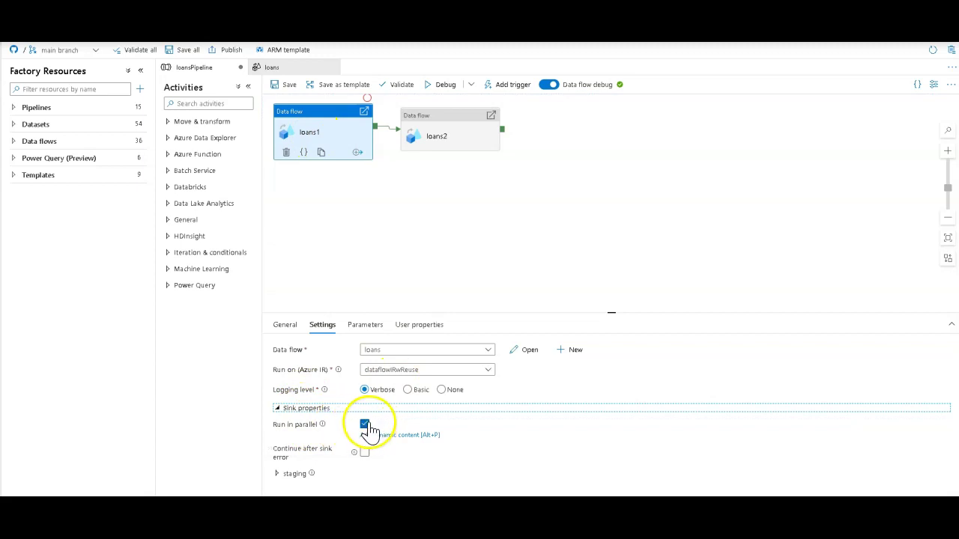
Review the sinks and their write order in the loans data flow behind loans1, and return to loansPipeline.
double_click(332, 135)
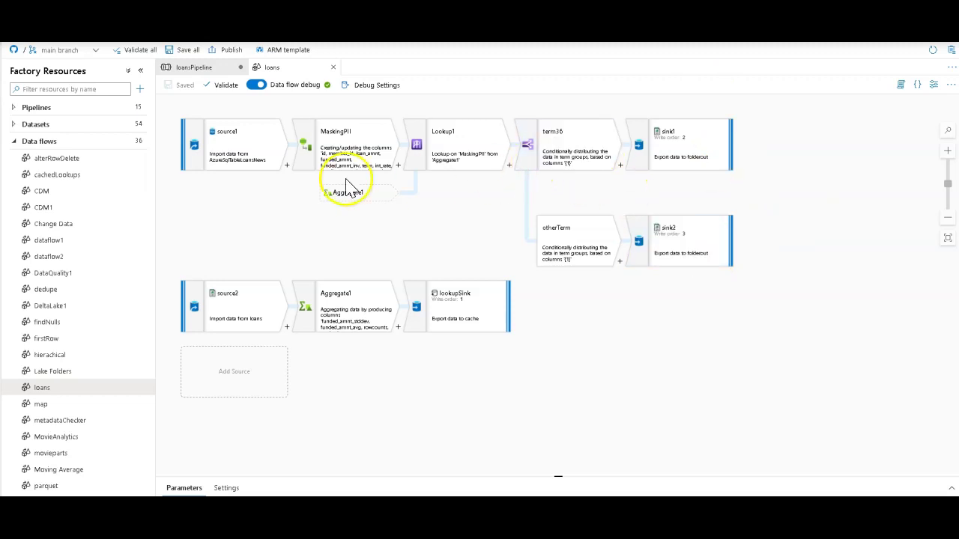
left_click(196, 67)
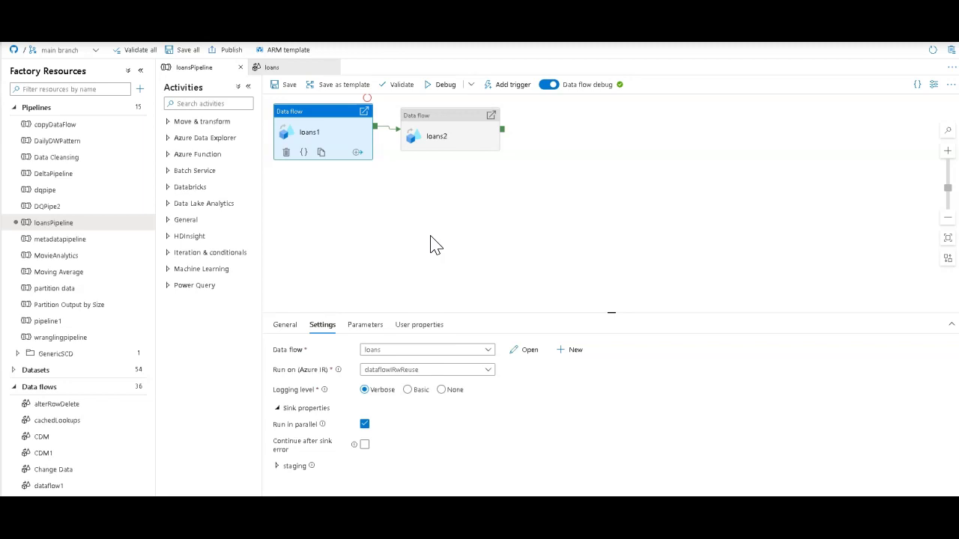
left_click(430, 197)
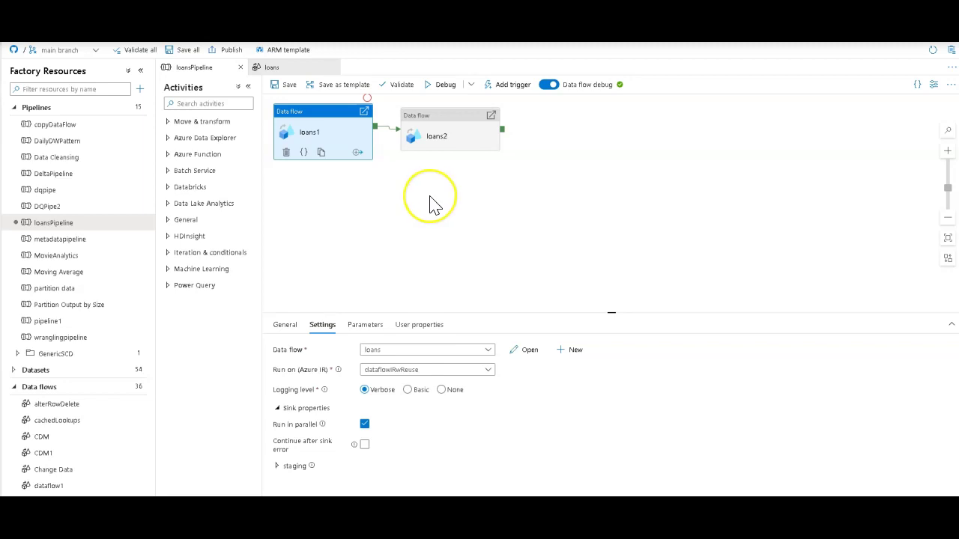